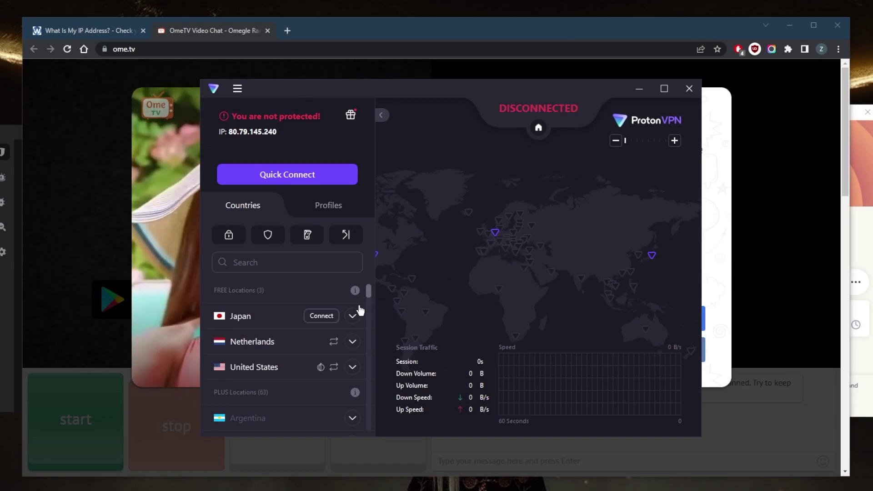
Look over the map and country list, then expand Netherlands to show NL-FREE#123001 and NL-FREE#687009
scroll(339, 320, down, 2)
scroll(339, 319, up, 2)
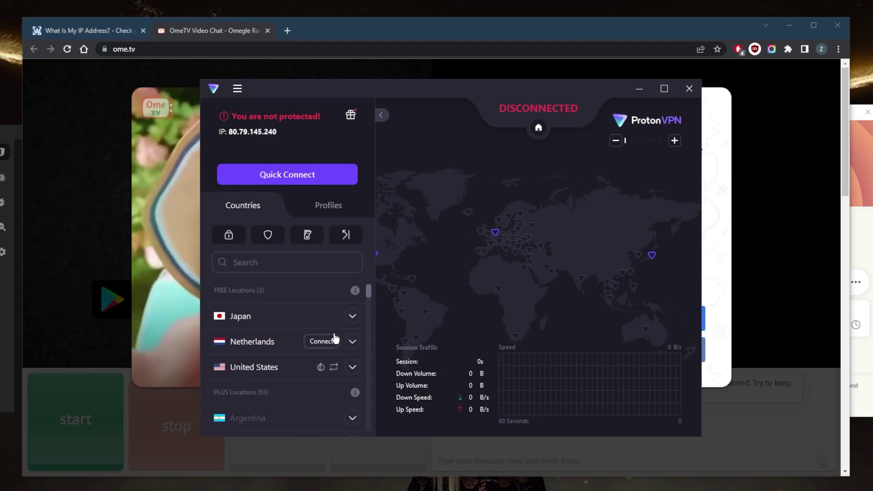
drag(469, 276, 492, 277)
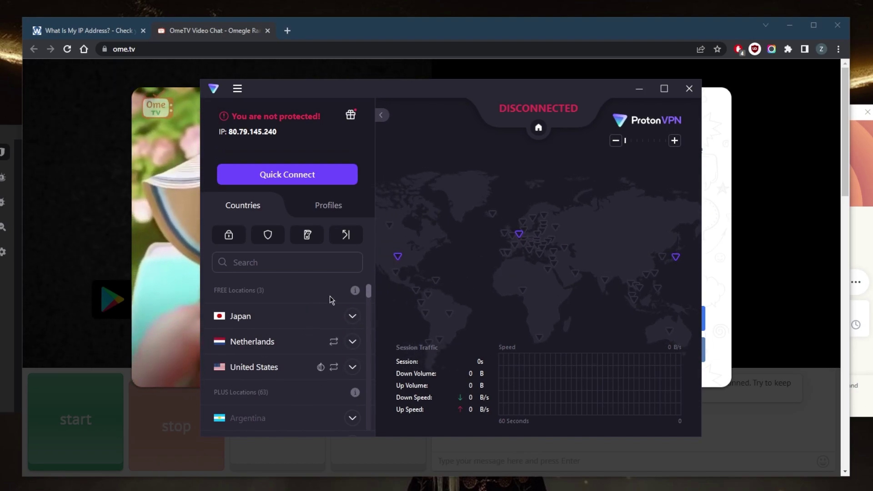
scroll(301, 354, down, 1)
scroll(296, 360, down, 4)
scroll(284, 380, up, 5)
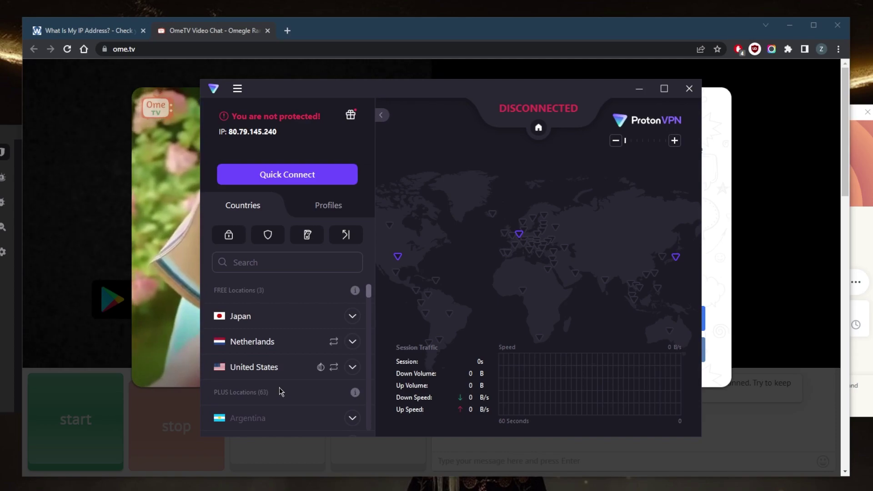
scroll(280, 391, down, 2)
scroll(280, 391, up, 2)
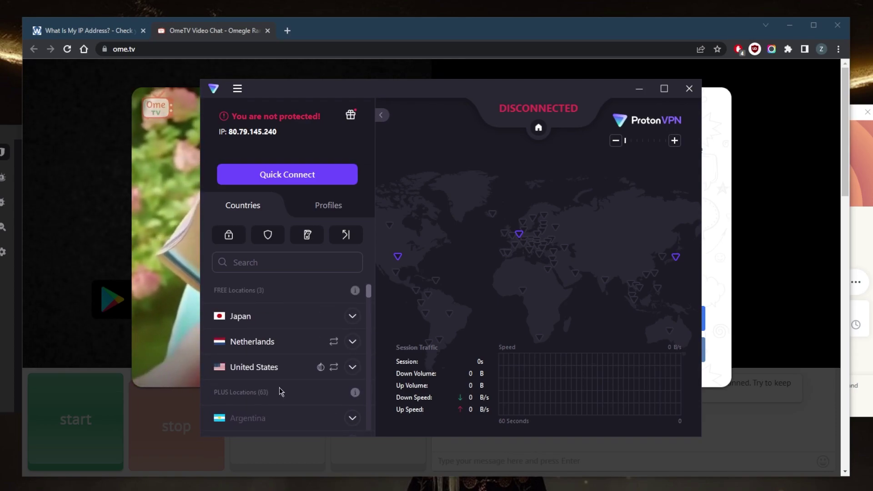
mouse_move(329, 366)
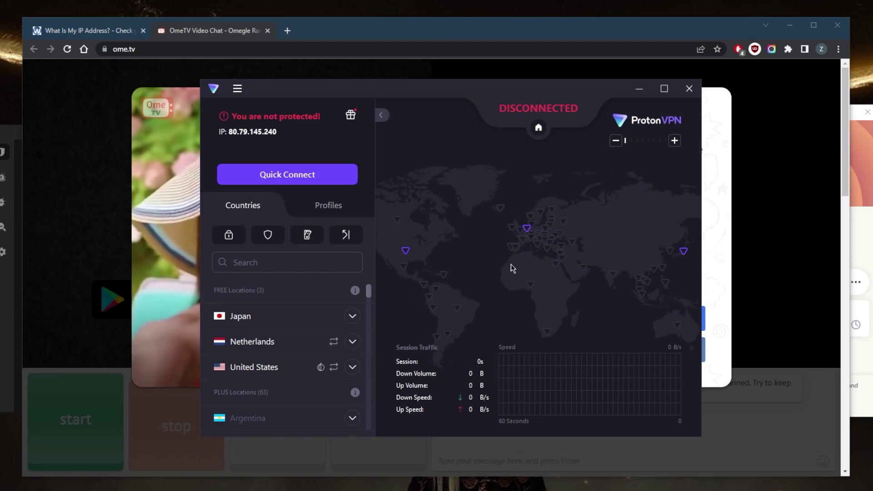
scroll(512, 269, up, 1)
scroll(519, 260, up, 1)
scroll(521, 257, down, 2)
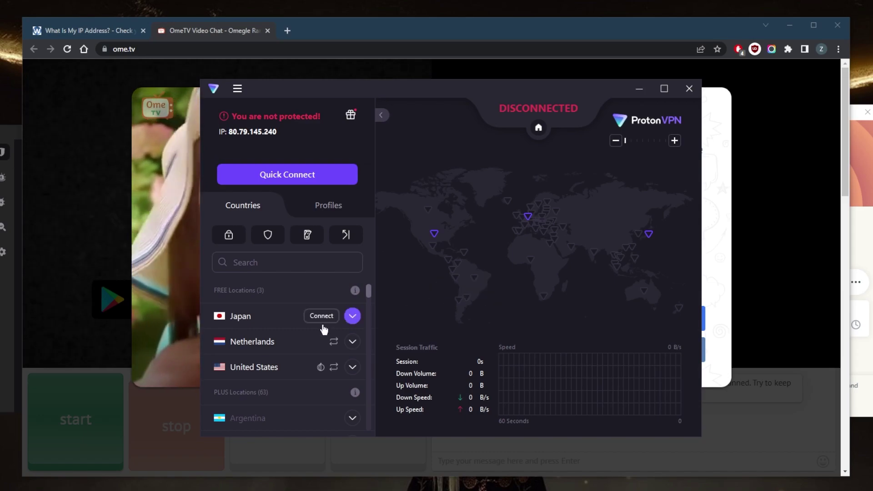
click(357, 348)
Collapse the Netherlands server list
scroll(356, 351, down, 2)
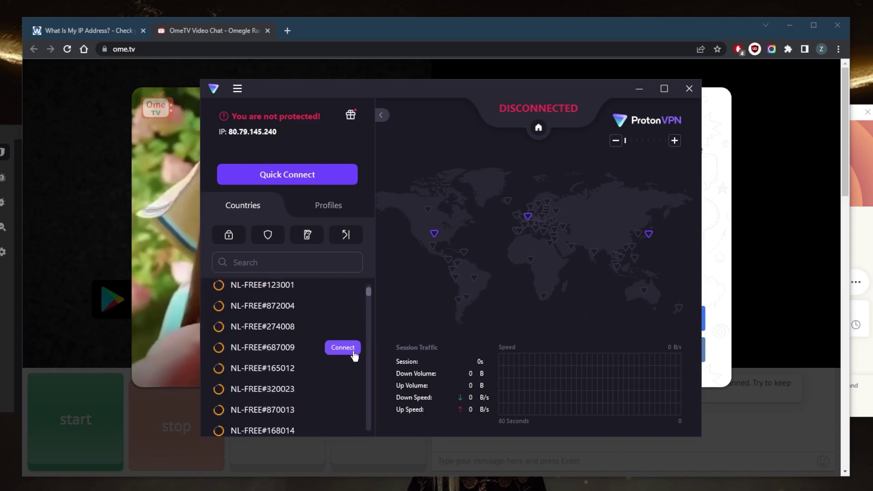
scroll(354, 321, up, 1)
click(353, 317)
Expand United States and scroll through its free servers
click(353, 343)
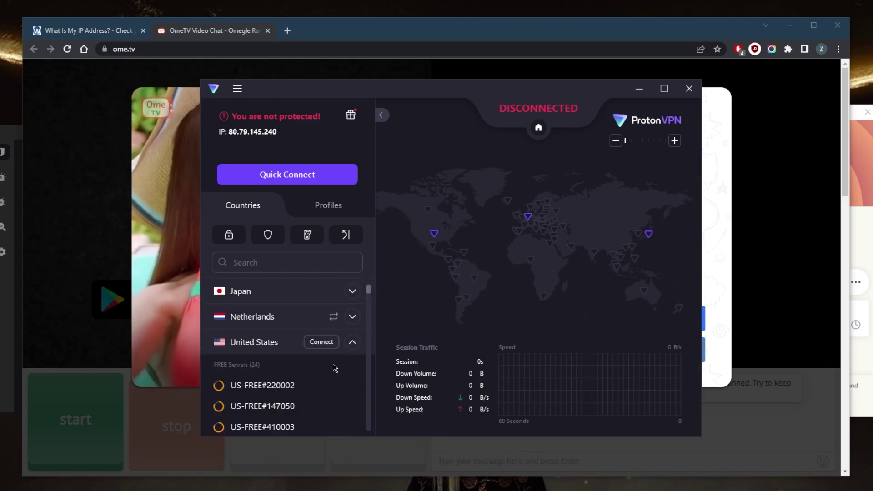
scroll(318, 377, down, 2)
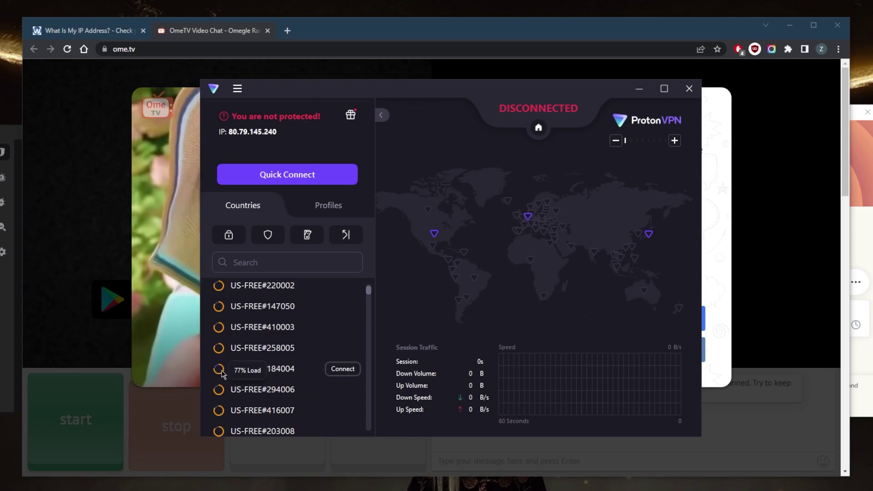
scroll(221, 373, down, 2)
scroll(219, 389, down, 2)
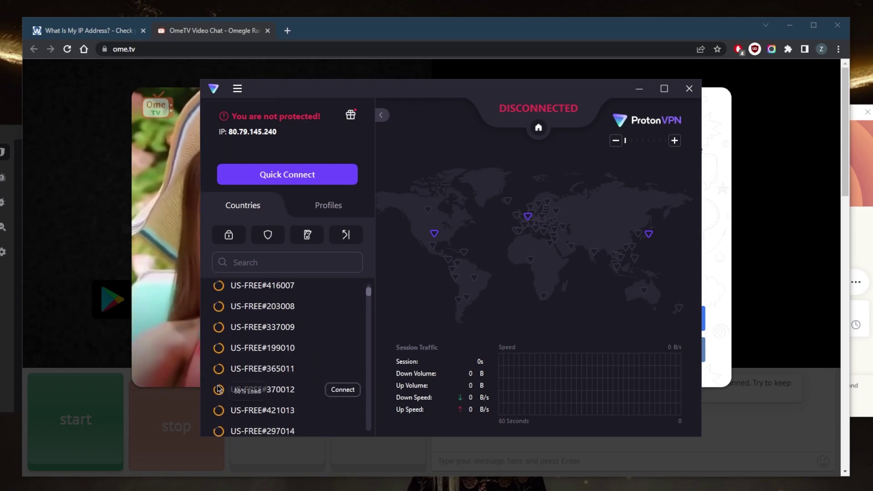
scroll(218, 389, down, 2)
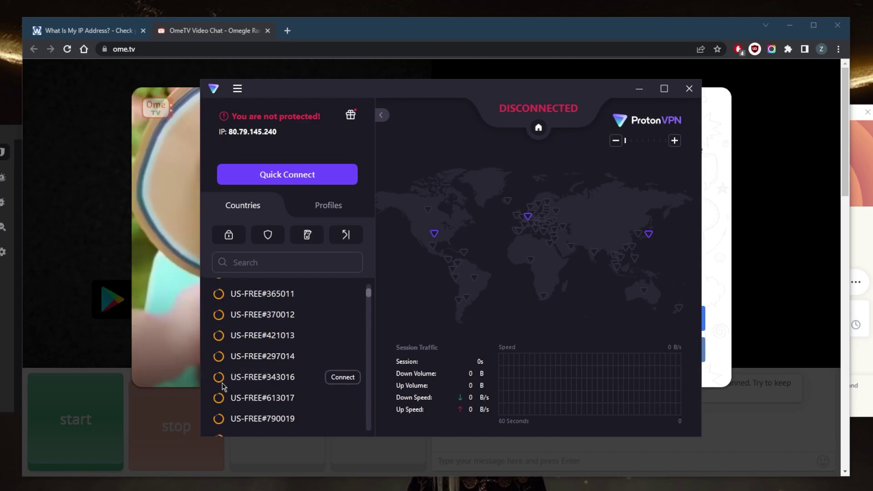
scroll(236, 378, up, 8)
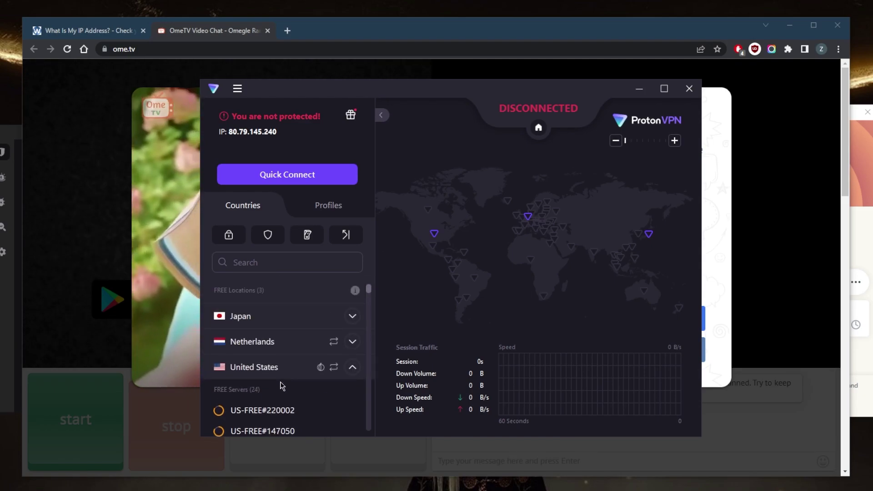
Collapse United States, glance at the OmeTV page, and return to Proton VPN
click(353, 367)
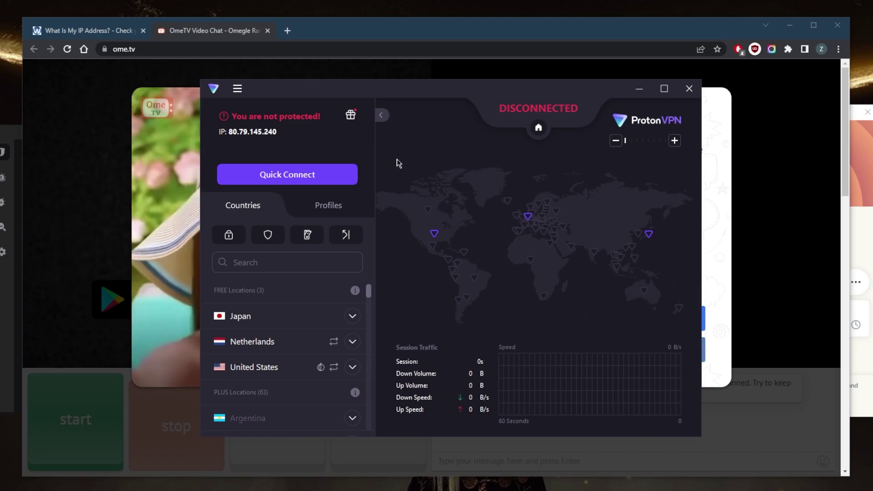
click(226, 33)
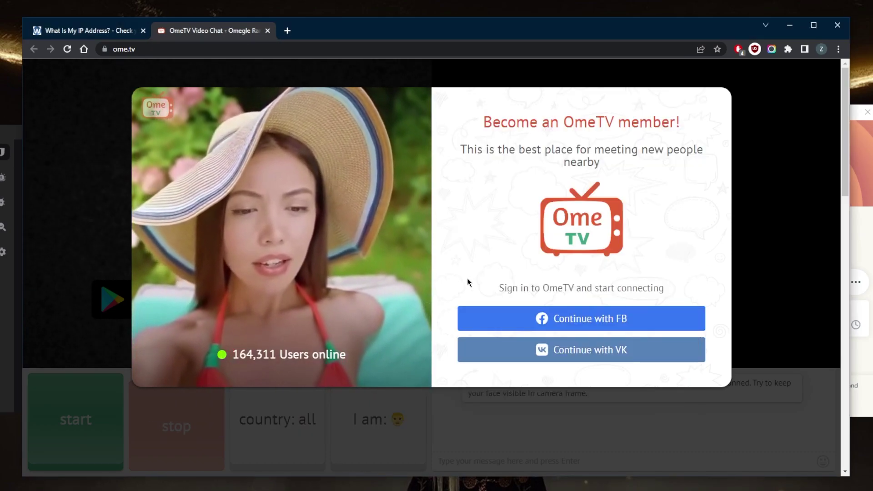
key(alt+Tab)
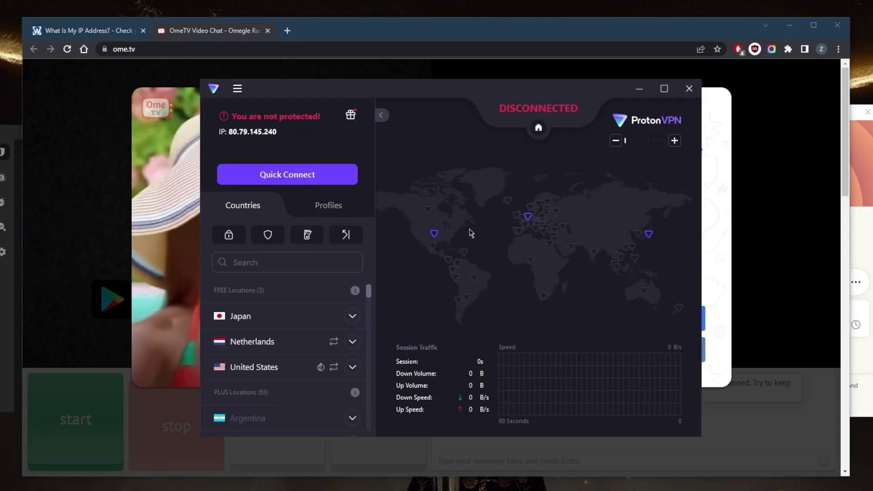
Connect to US-FREE#220002 with Smart Protocol kept disabled, then switch to the What Is My IP page
click(352, 367)
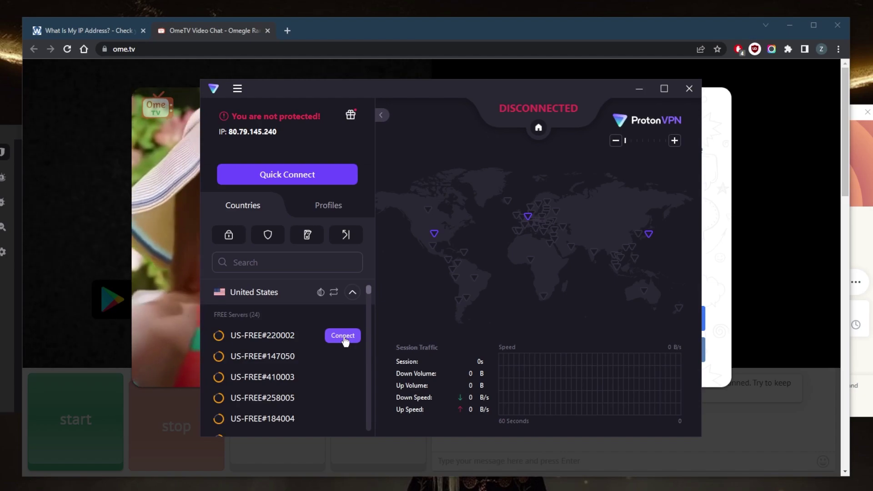
click(347, 336)
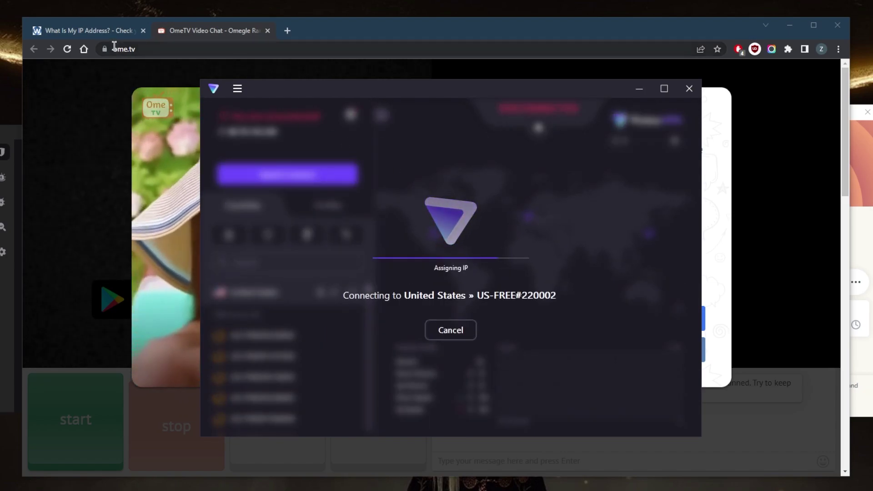
mouse_move(97, 31)
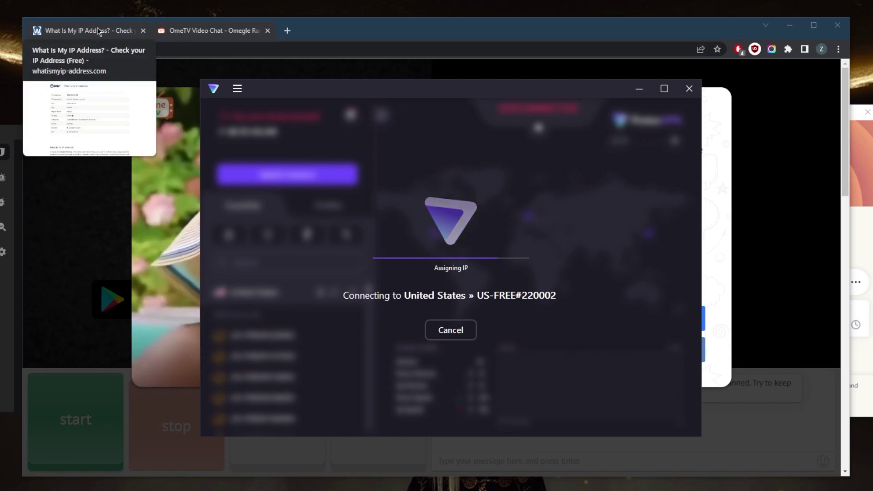
click(407, 310)
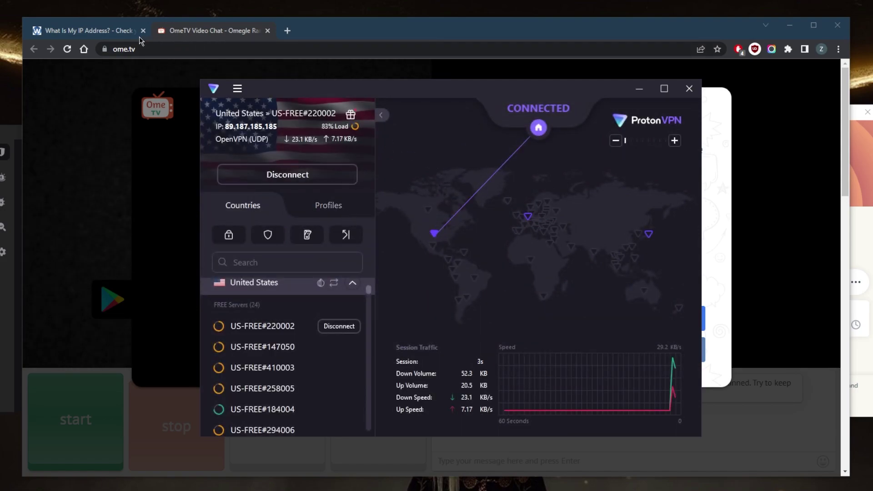
click(104, 32)
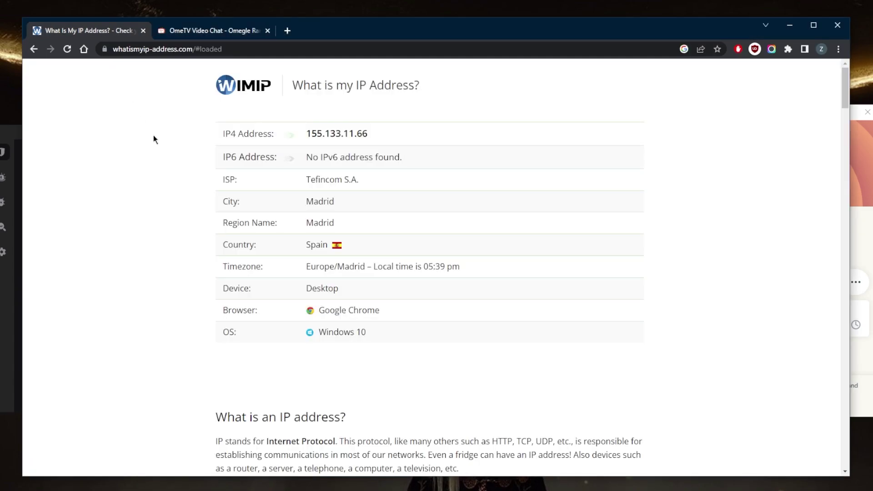
Reload the IP checker to show 89.187.185.185 in Los Angeles, and collapse the US server group
click(67, 48)
key(alt+Tab)
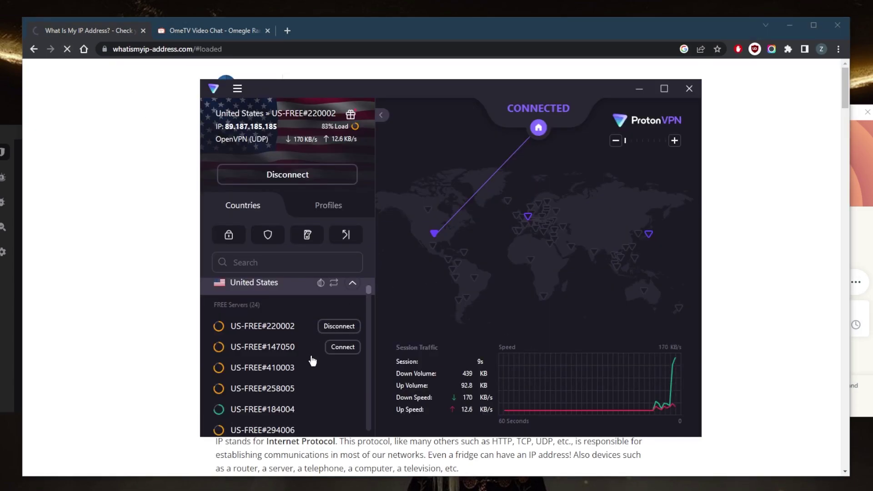
scroll(337, 347, up, 3)
click(353, 357)
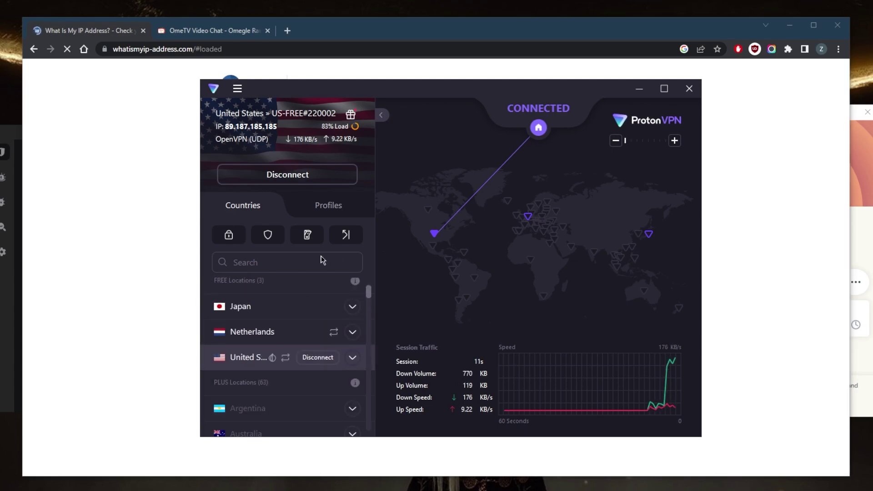
click(111, 31)
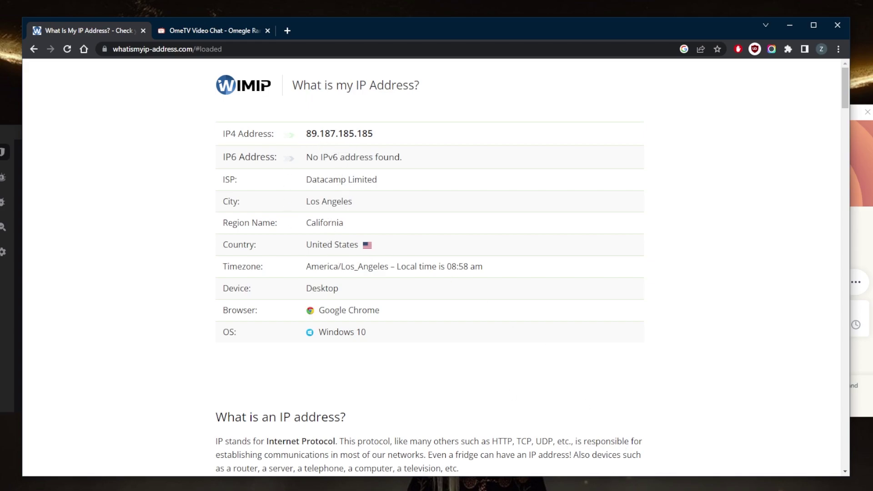
key(alt+Tab)
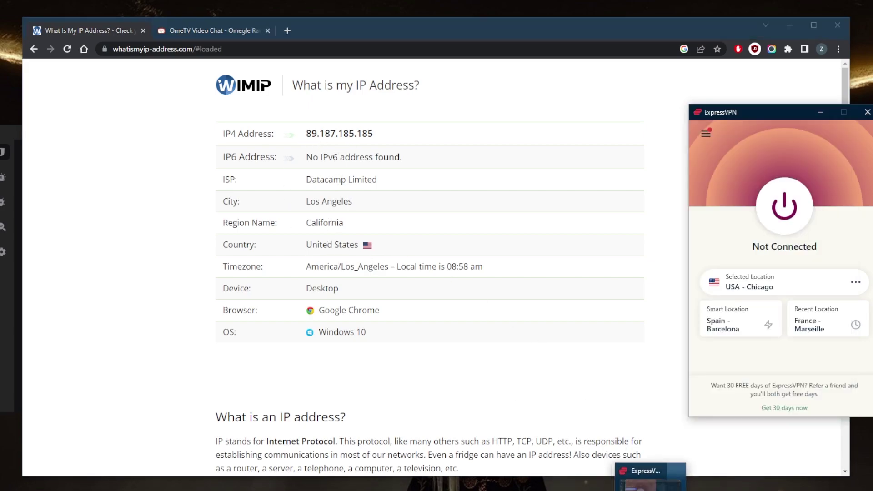
Disconnect Proton VPN and minimize its window
click(646, 470)
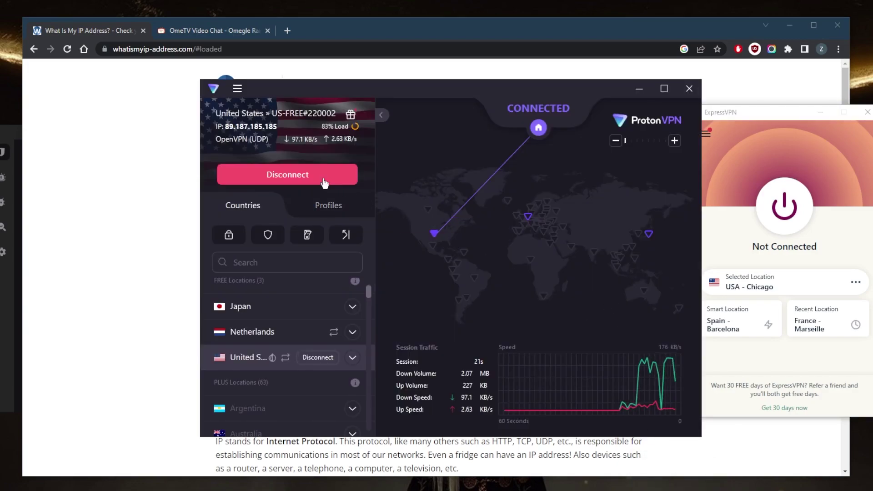
click(639, 88)
mouse_move(643, 487)
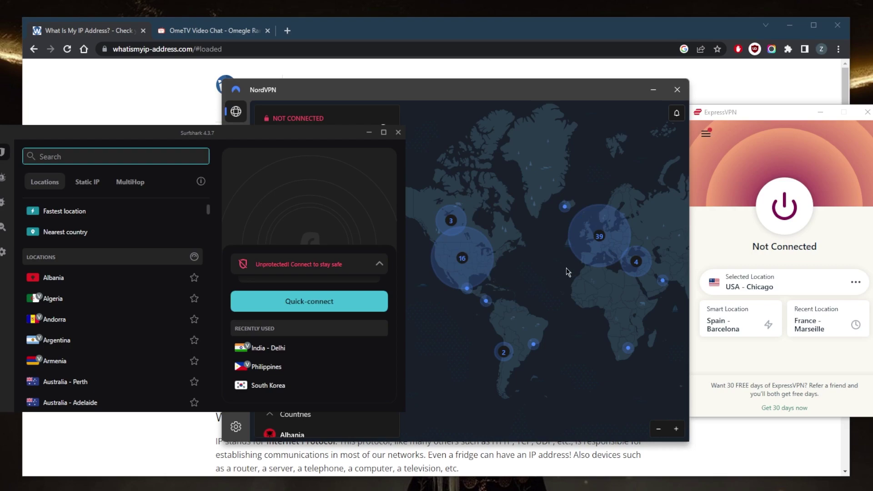
Check ExpressVPN's location list, then connect ExpressVPN to USA - Chicago
click(706, 134)
click(732, 153)
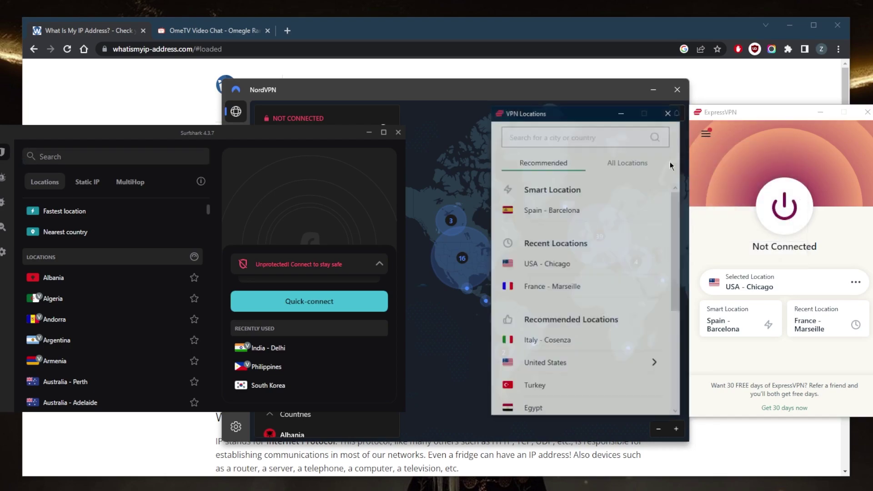
scroll(618, 218, down, 3)
scroll(631, 218, up, 3)
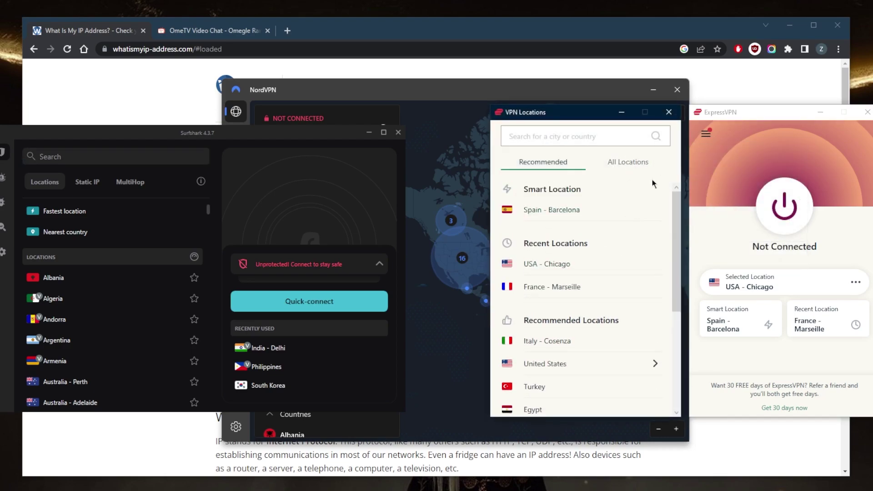
click(669, 112)
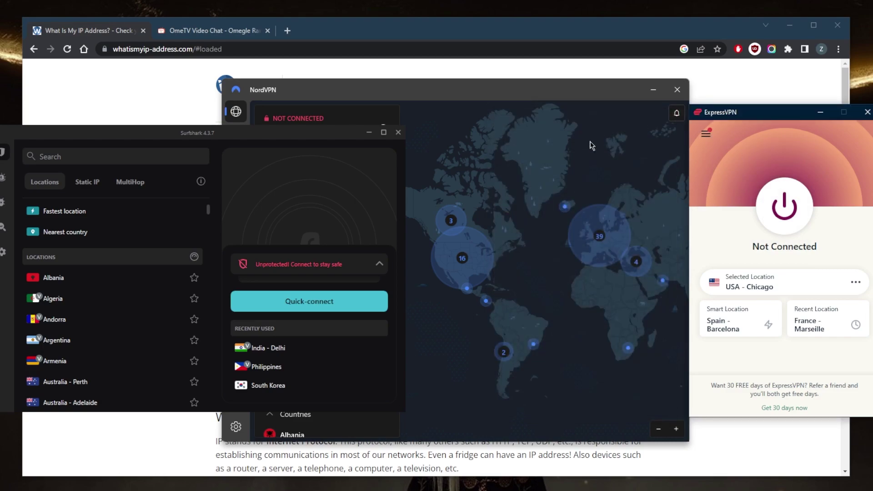
click(522, 181)
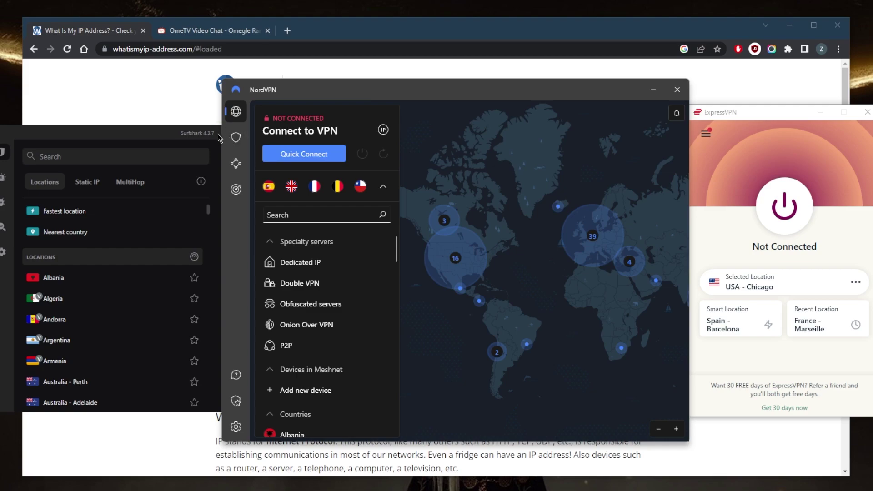
click(187, 134)
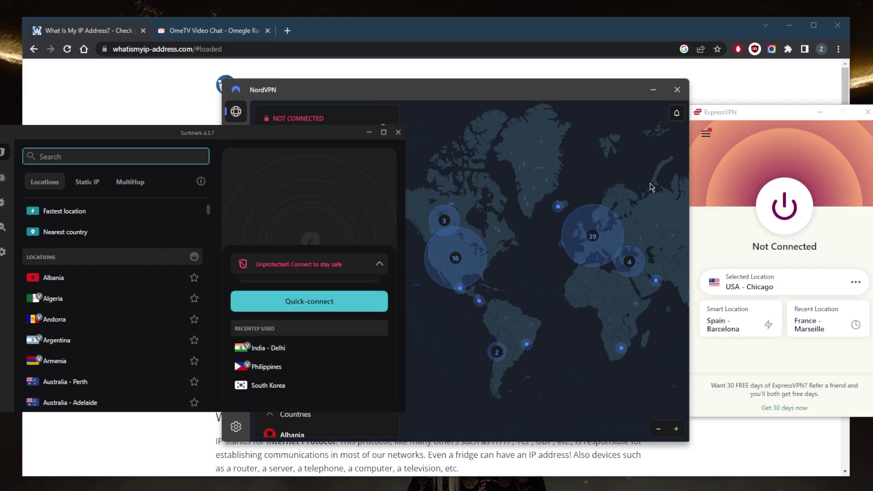
click(784, 212)
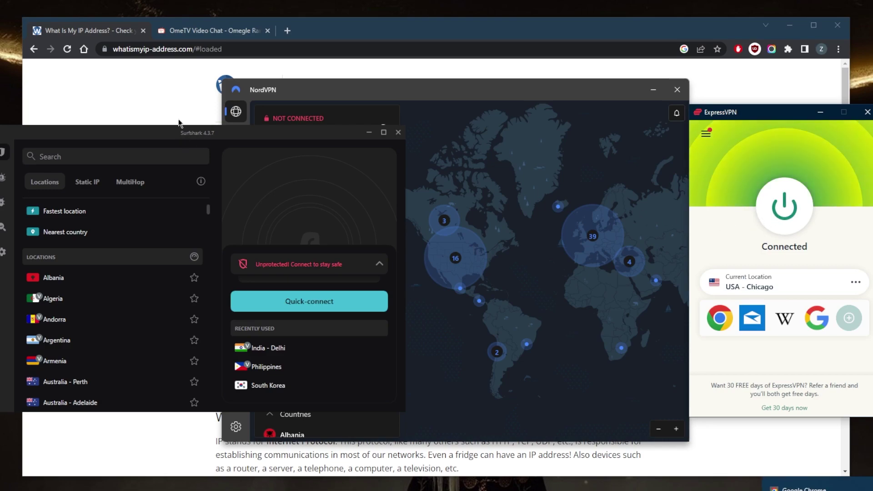
Reload the IP checker so it reports 98.159.224.14 in Chicago, Illinois
click(101, 34)
click(68, 49)
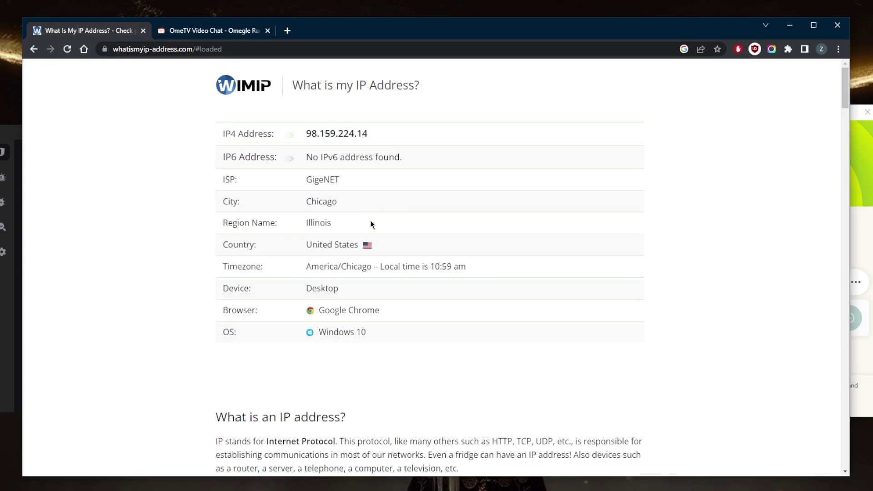
click(863, 216)
Cycle through the NordVPN and Surfshark windows, ending on Proton VPN showing disconnected
key(alt+Tab)
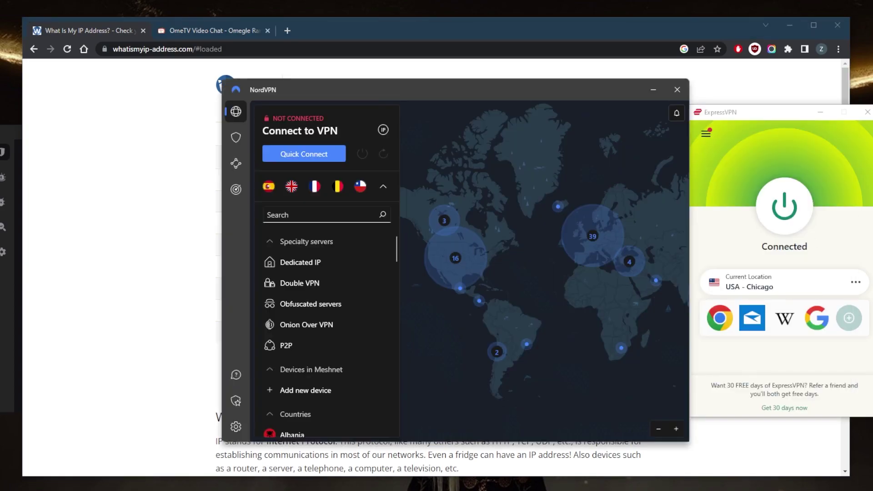
key(alt+Tab)
click(552, 278)
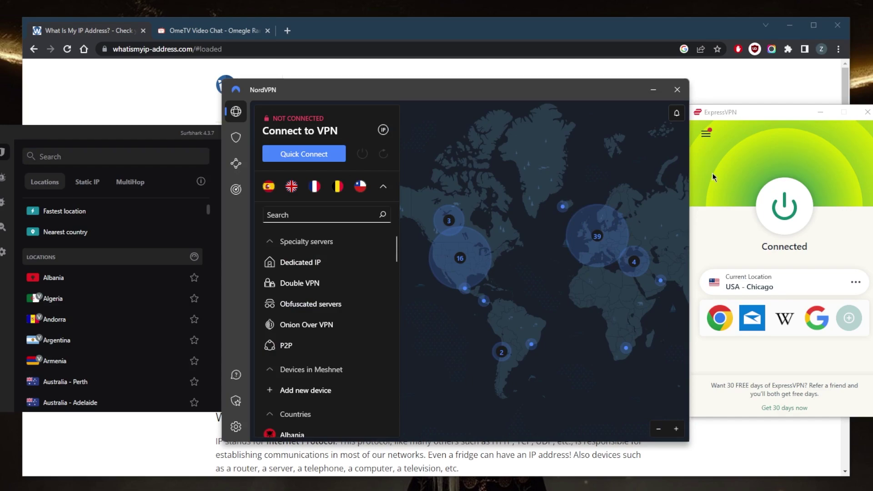
click(179, 133)
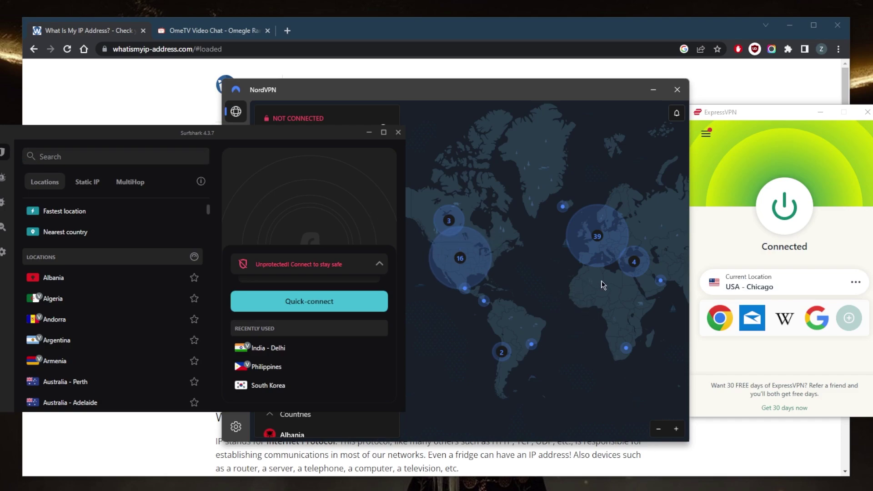
key(alt+Tab)
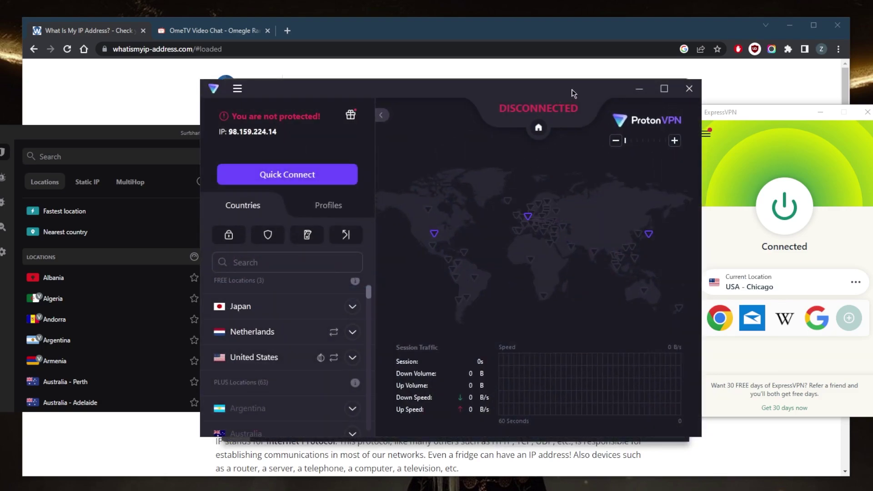
Move past the NordVPN and Surfshark windows and bring the OmeTV page back up in Chrome
click(545, 294)
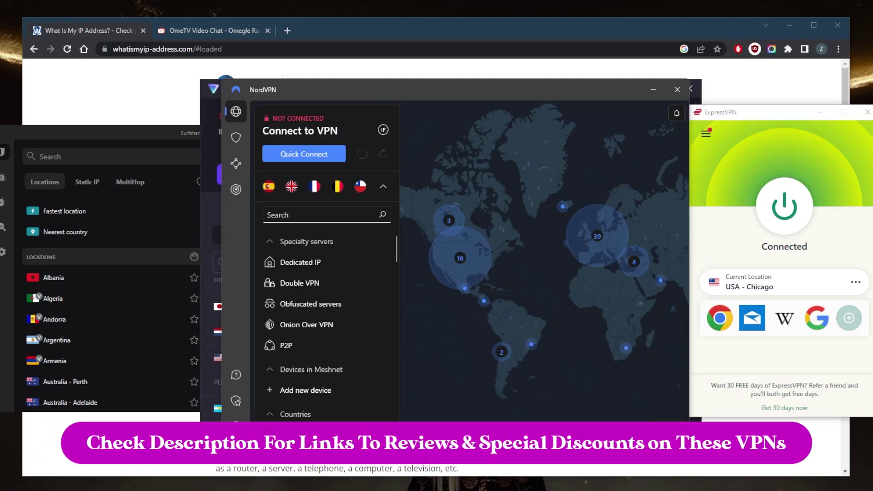
key(alt+Tab)
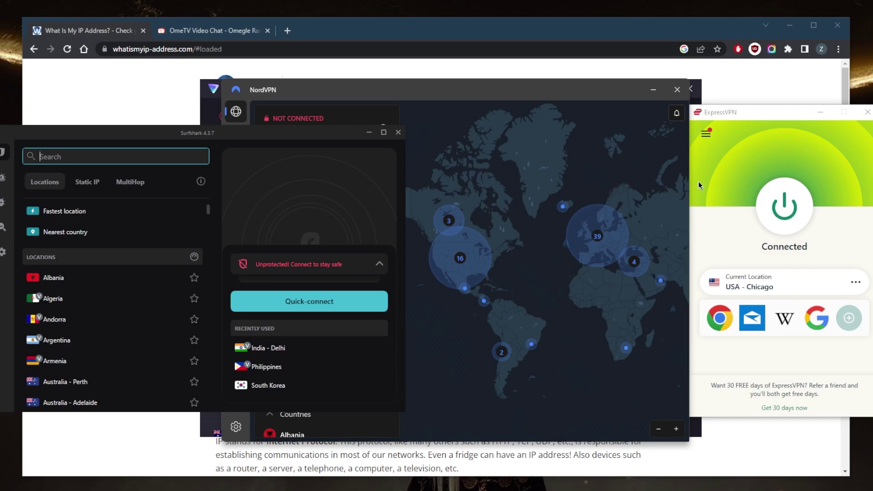
click(240, 34)
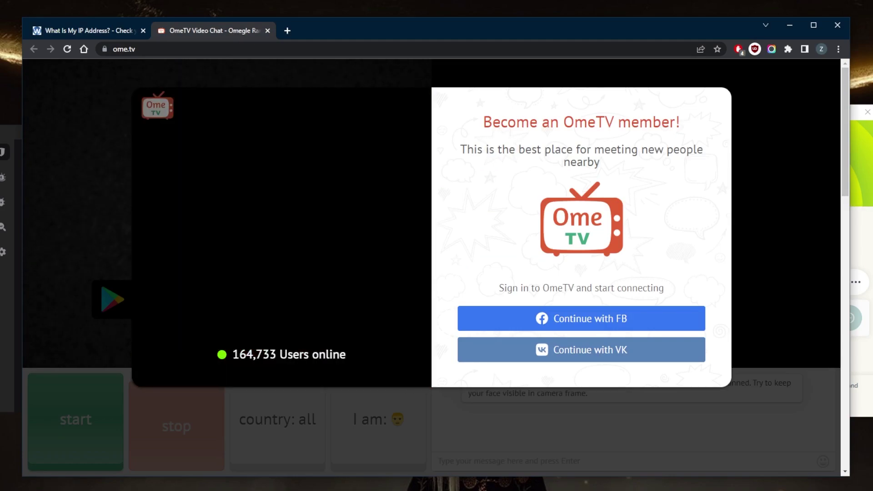
click(854, 202)
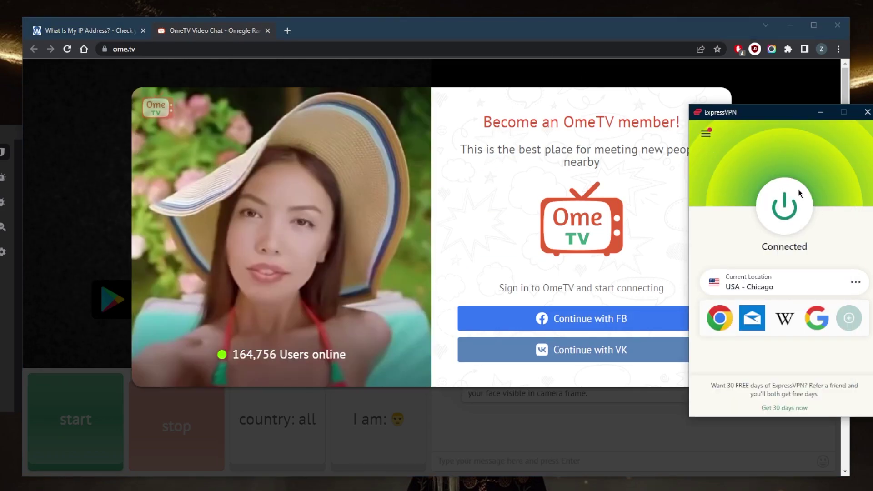
click(447, 42)
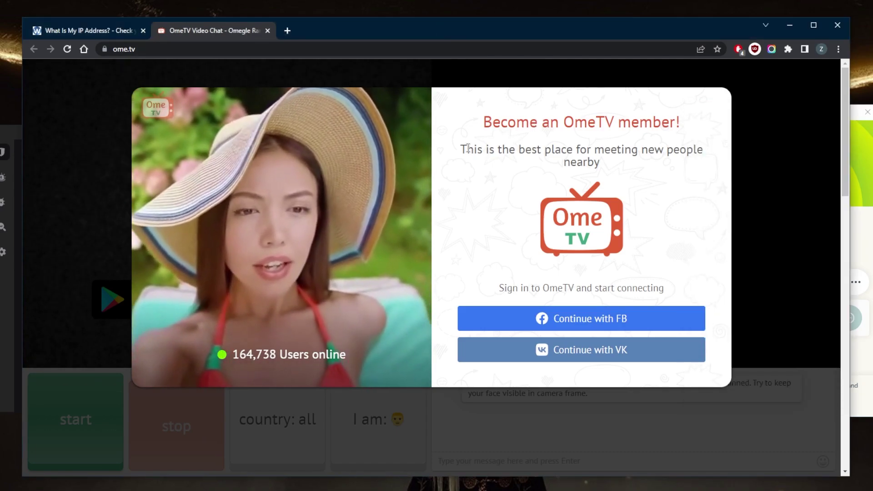